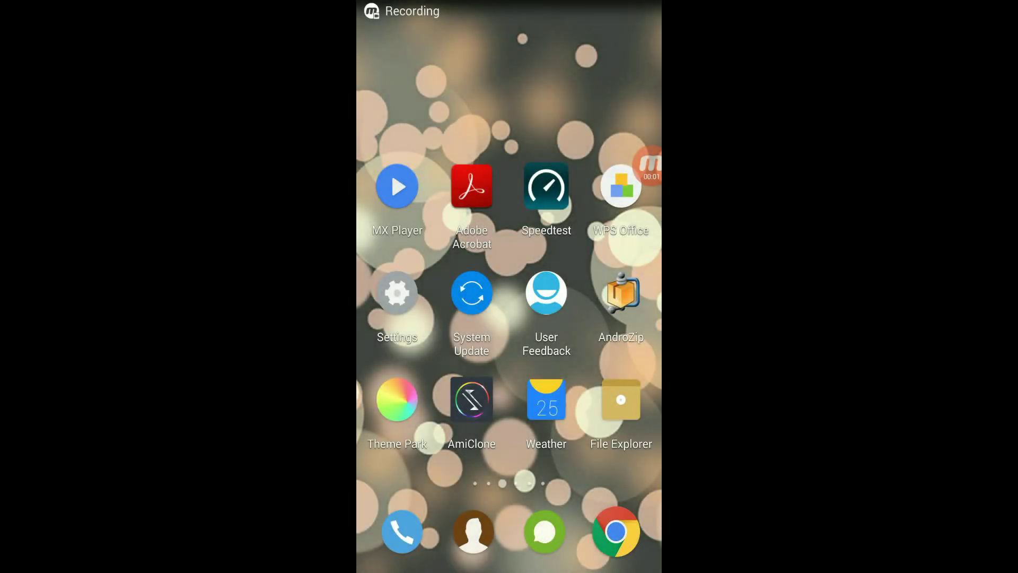
- Page back twice to the first home screen page and launch Google Play Store
left_click_drag(429, 319, 605, 318)
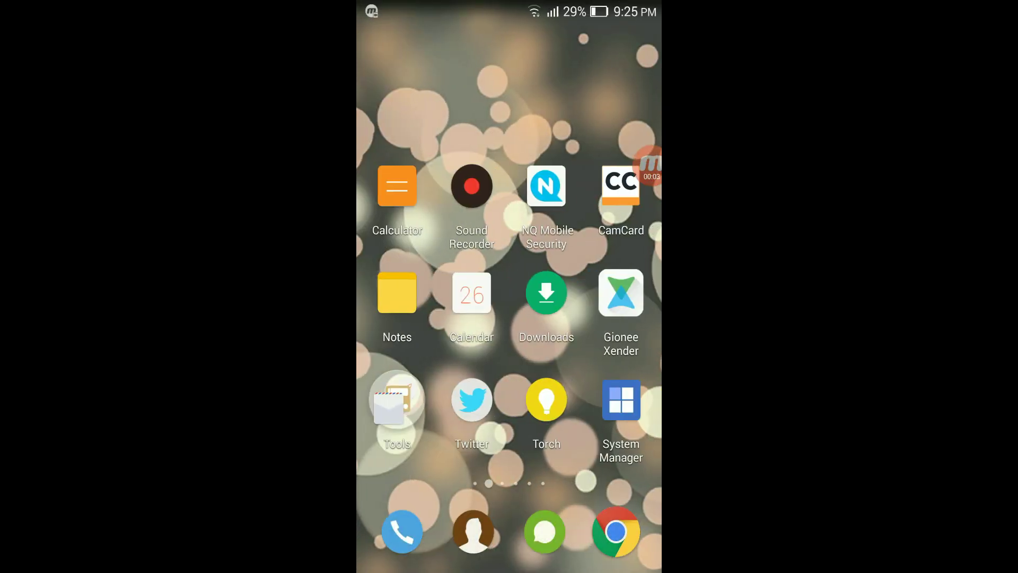
left_click_drag(430, 319, 604, 318)
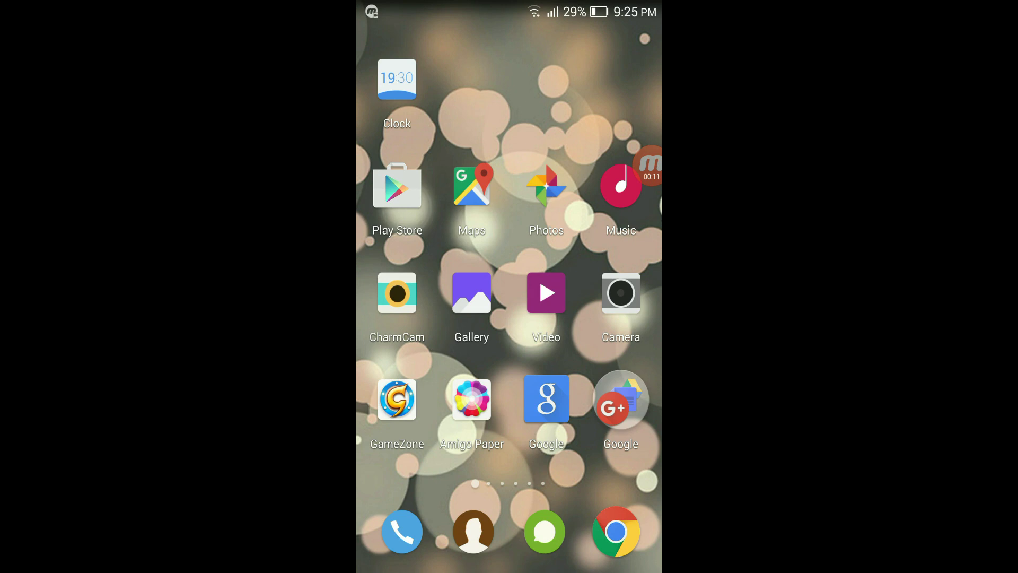
left_click(396, 189)
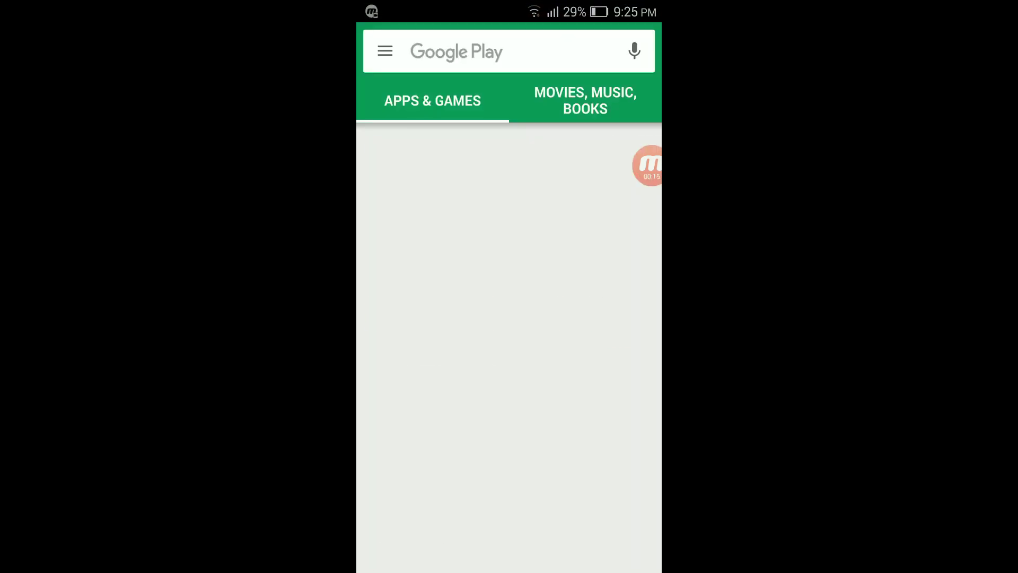
- Search the Play Store for 'vpn master' and launch the installed VPN Master app
left_click(477, 52)
left_click(447, 99)
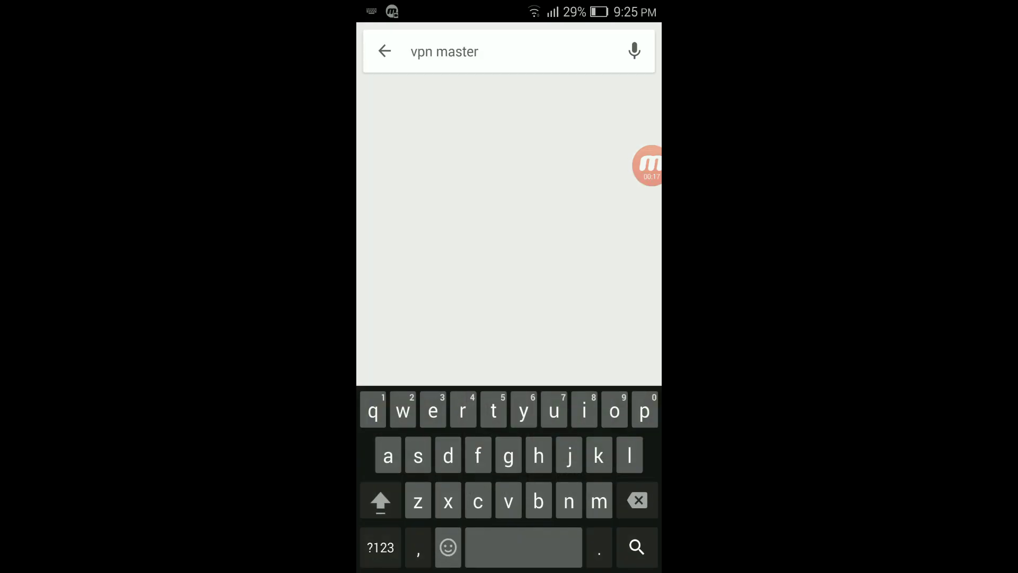
left_click(493, 199)
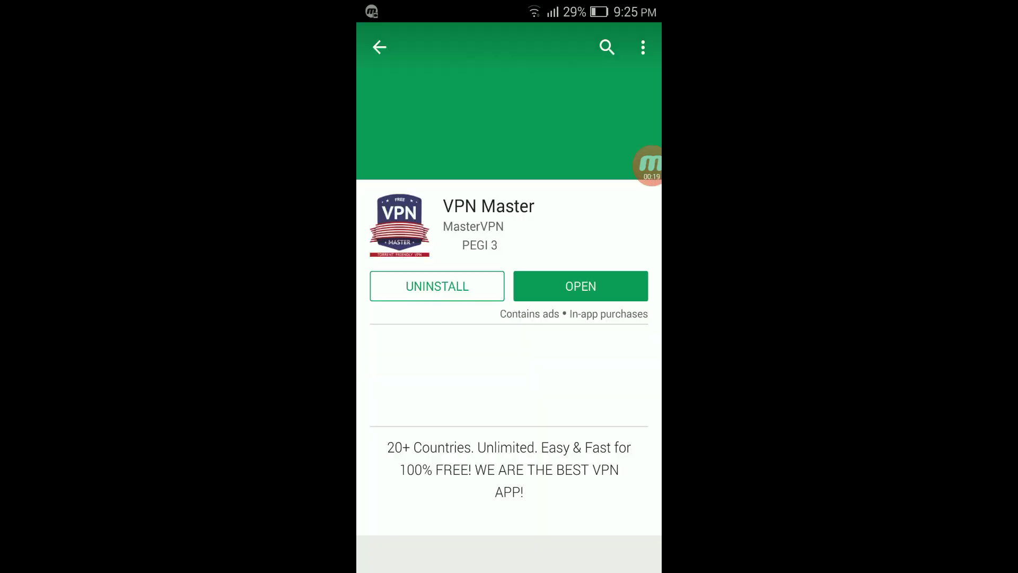
left_click(581, 286)
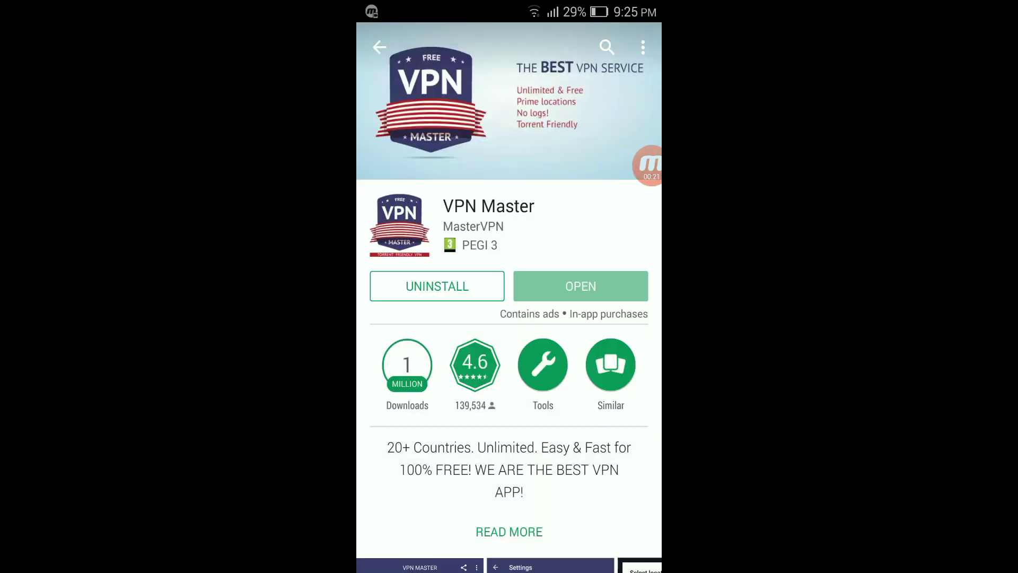
left_click(581, 286)
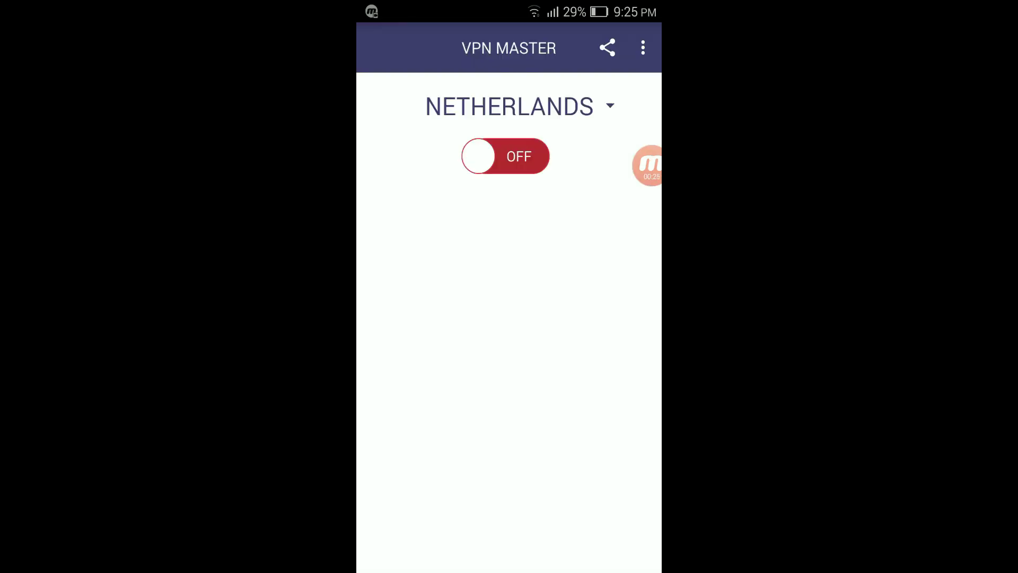
- Leave VPN Master disconnected, reopen it from Recents, then return to the home screen
key("Home")
left_click_drag(604, 318, 413, 319)
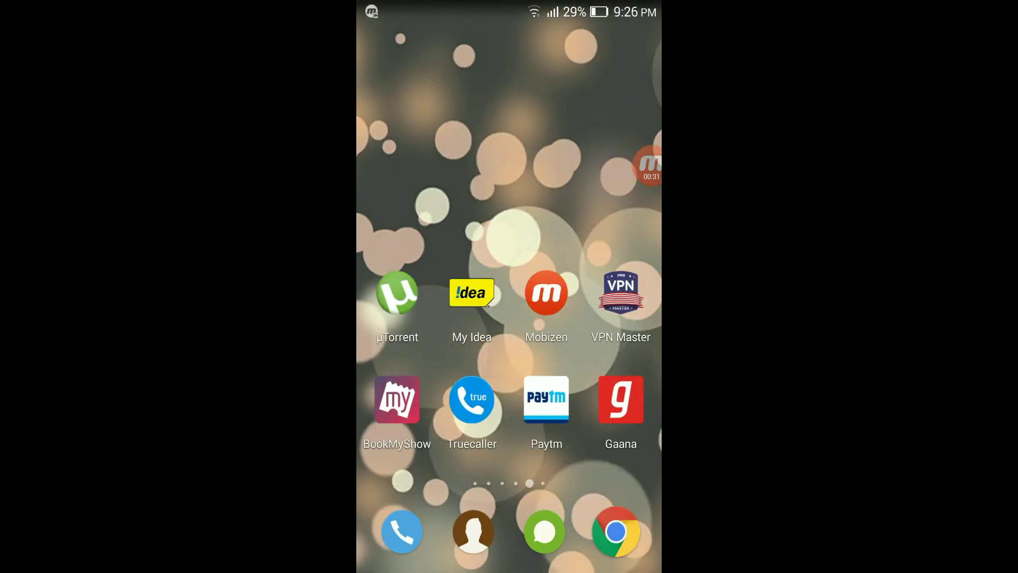
key("alt+Tab")
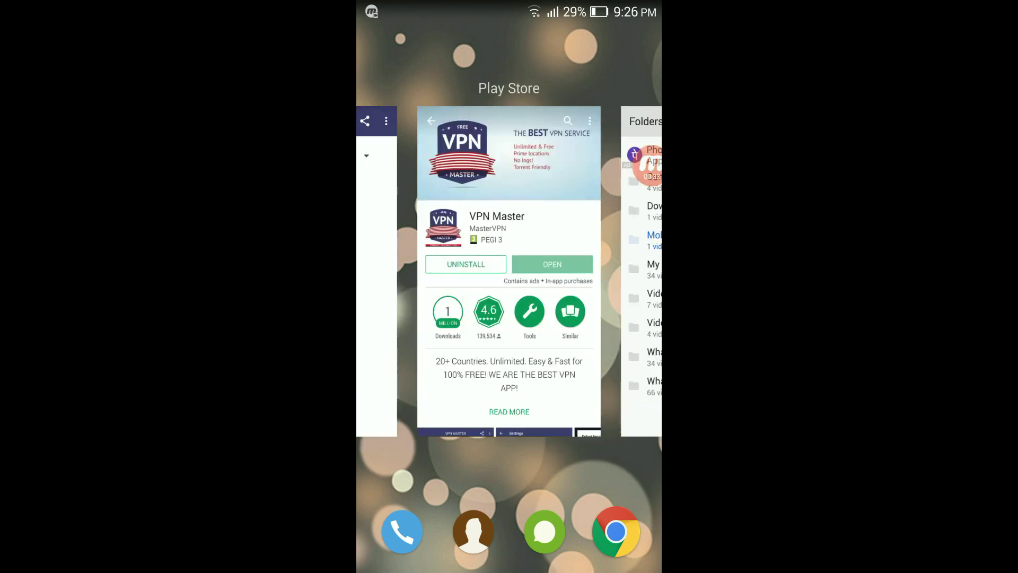
left_click(509, 271)
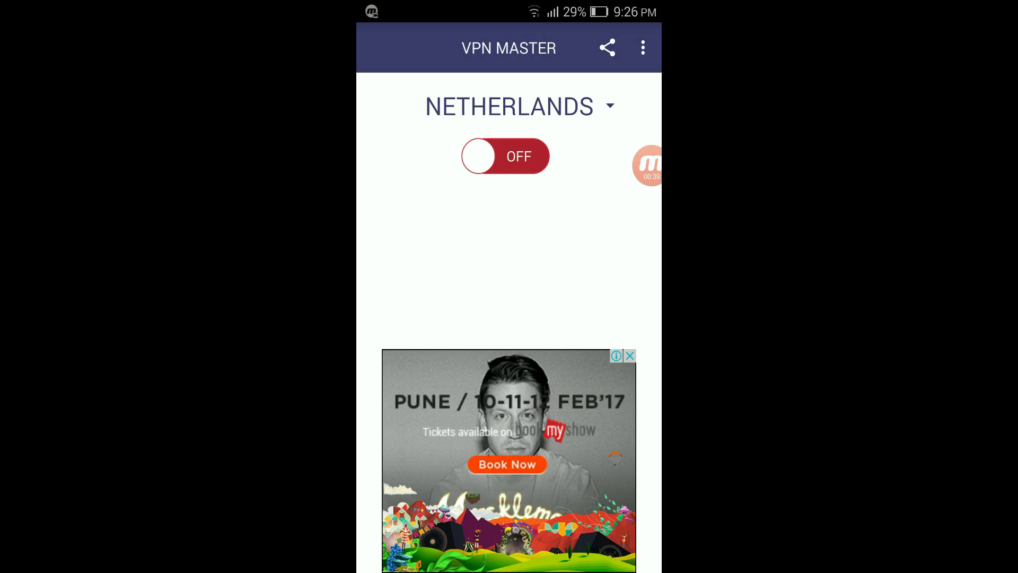
key("alt+Tab")
key("Home")
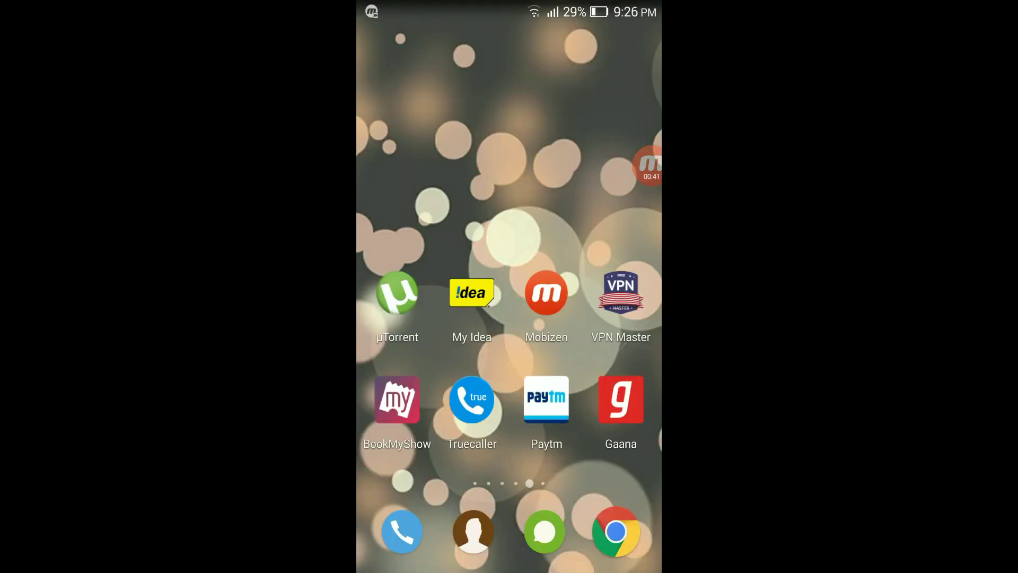
- Load 1337x.to in Chrome, get the government block notice, then show Recents
left_click(616, 531)
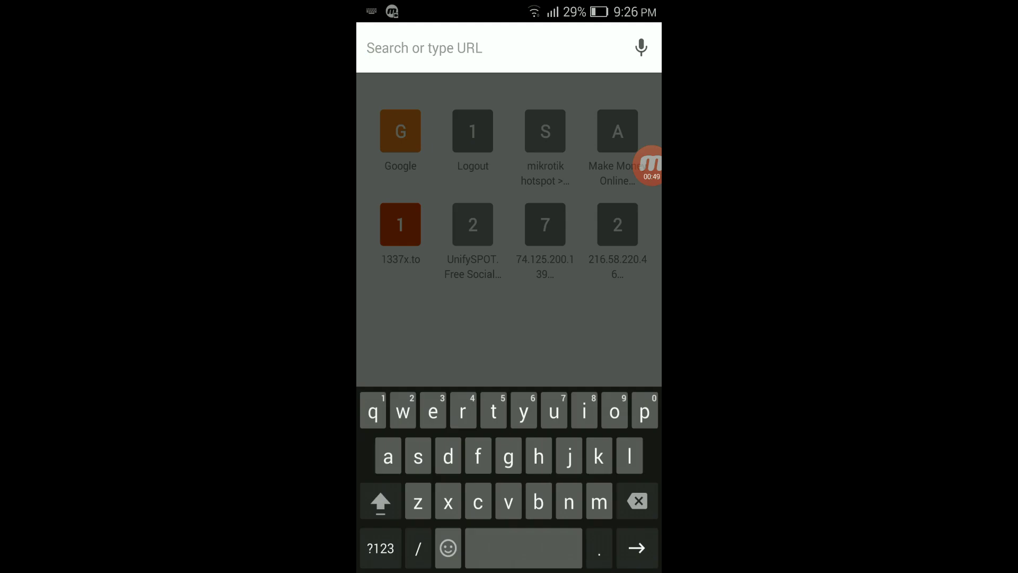
left_click(380, 548)
type("133")
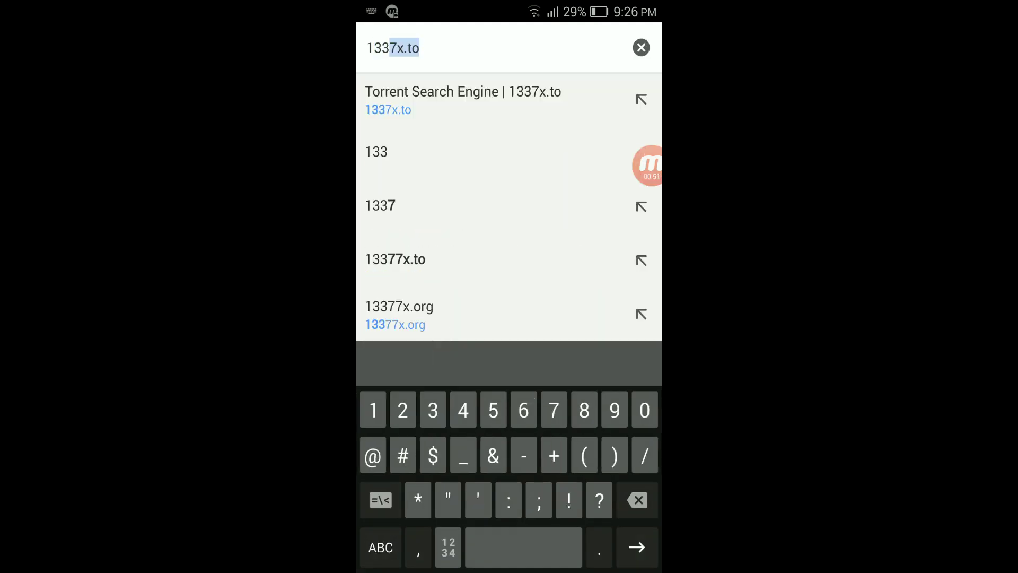
type("7x.to")
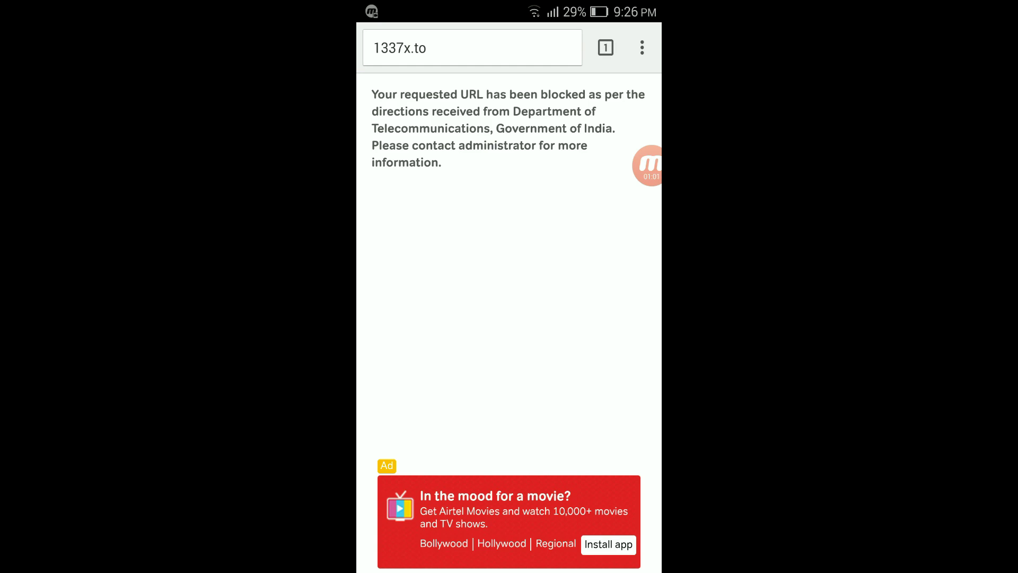
key("Home")
key("alt+Tab")
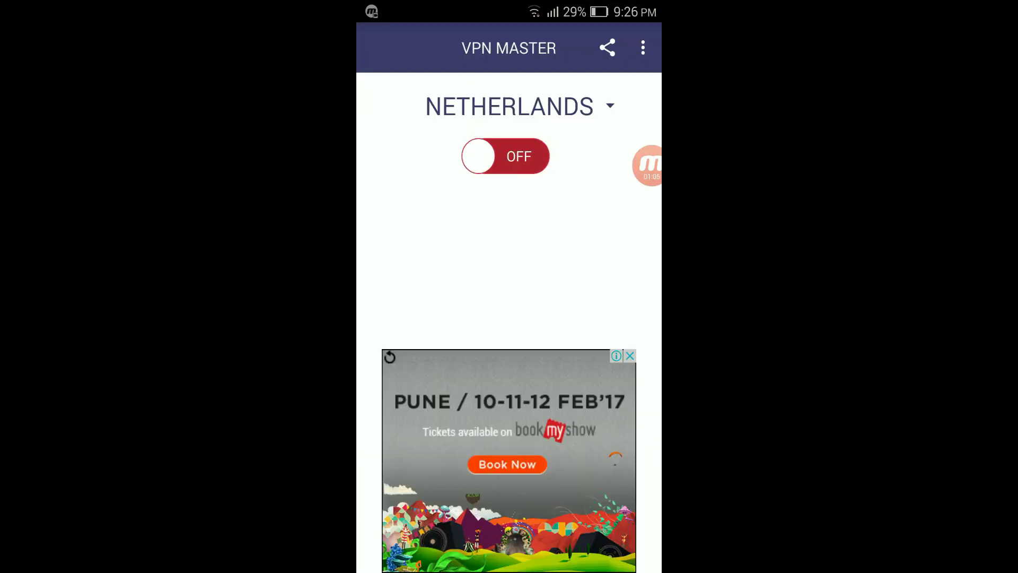
- Turn on VPN Master's Netherlands connection, marking the app as trusted and approving the request
left_click(505, 156)
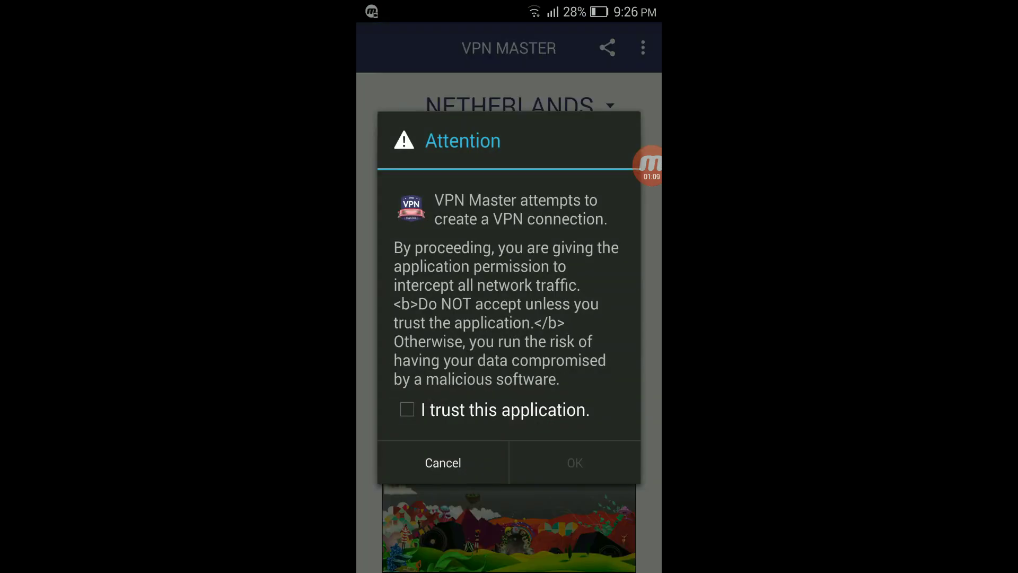
left_click(407, 409)
left_click(575, 462)
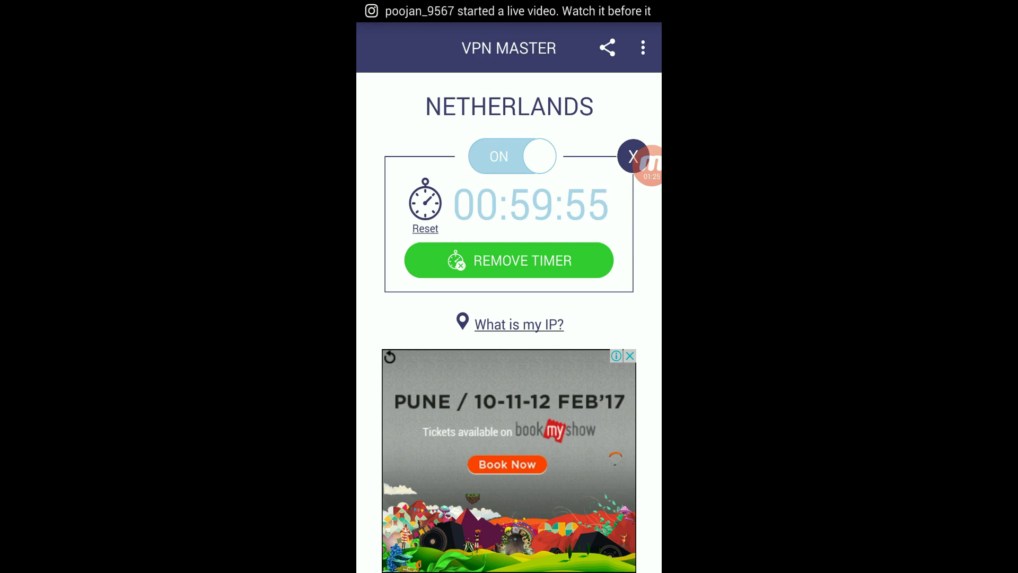
key("alt+Tab")
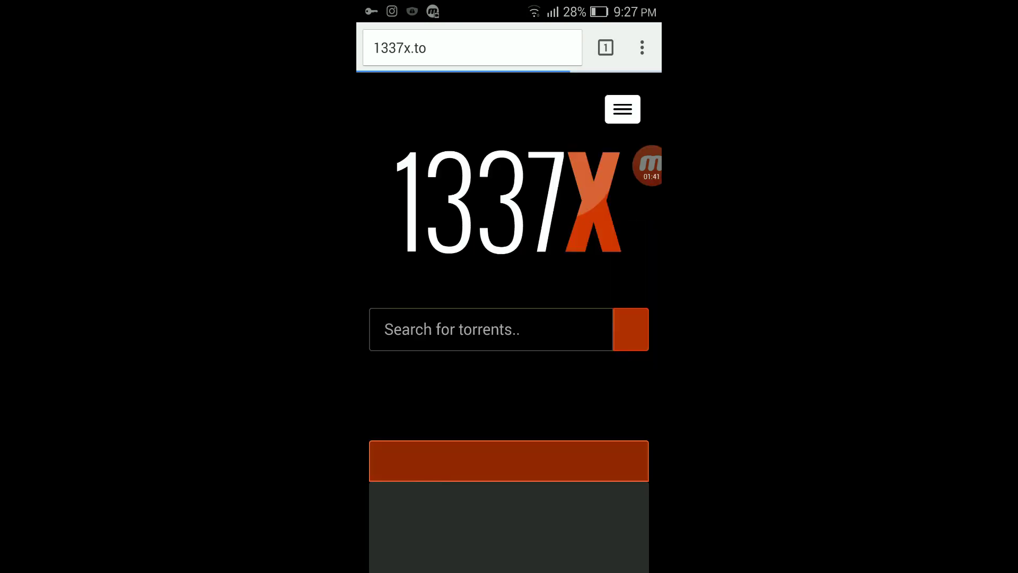
scroll(509, 318, "down", 10)
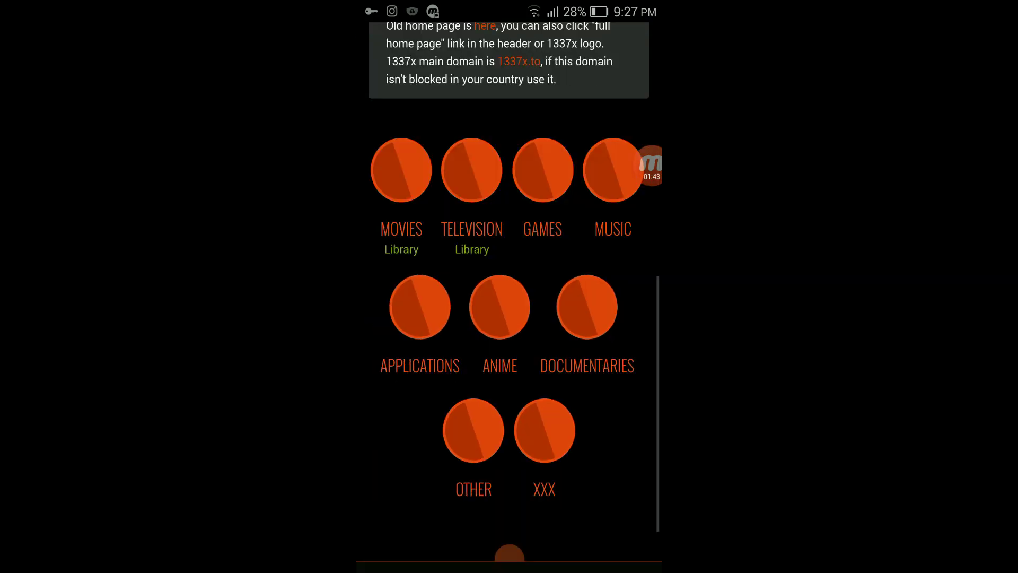
scroll(509, 318, "up", 10)
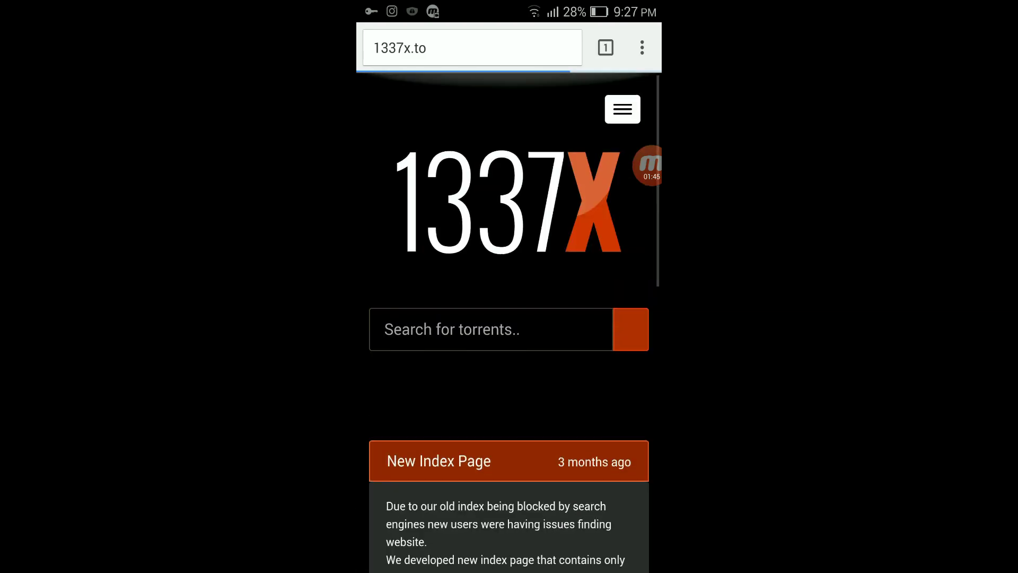
- Enter extratorrent.cc in Chrome's address bar to load the ExtraTorrent homepage
left_click(473, 48)
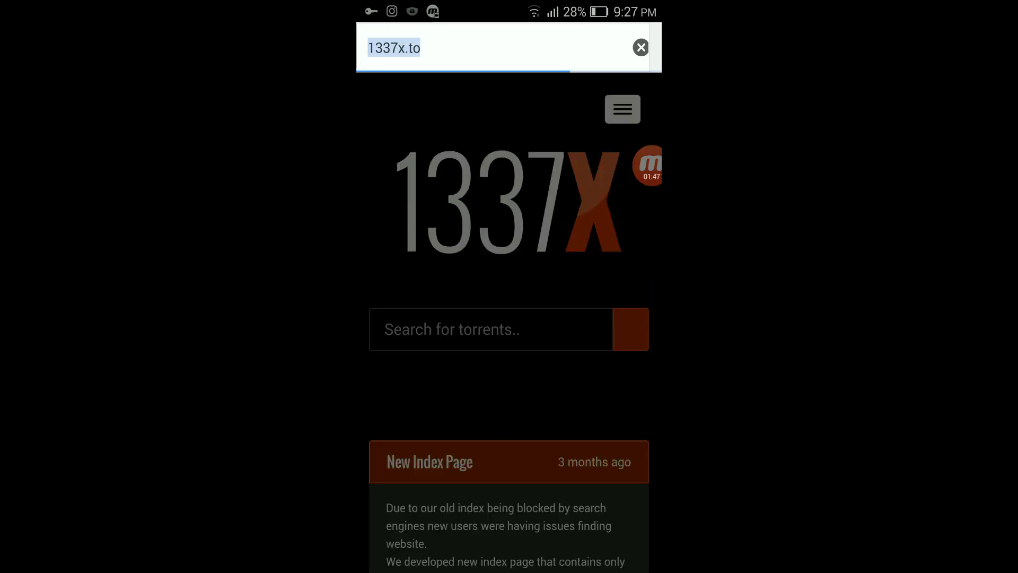
type("e")
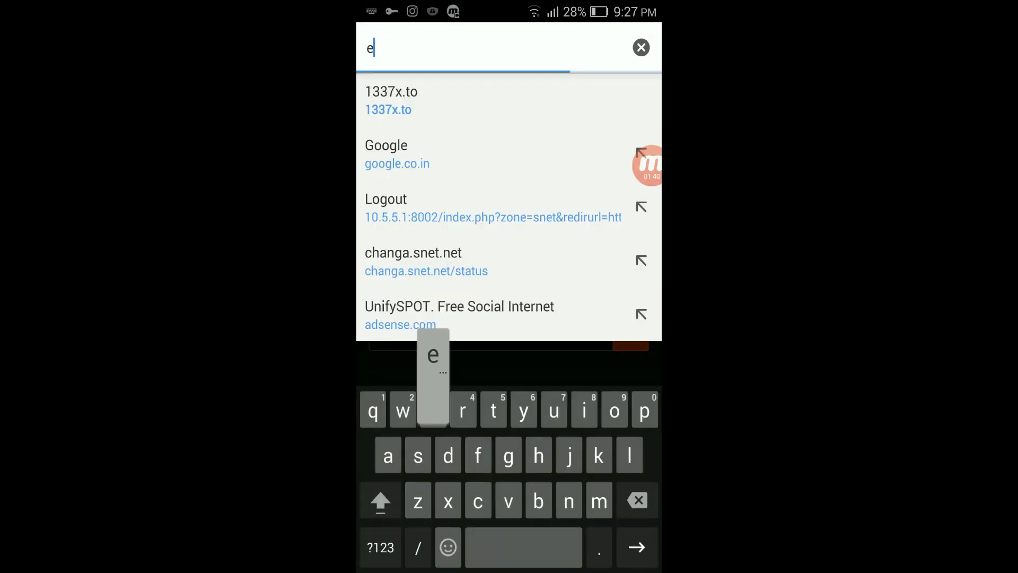
type("xtr")
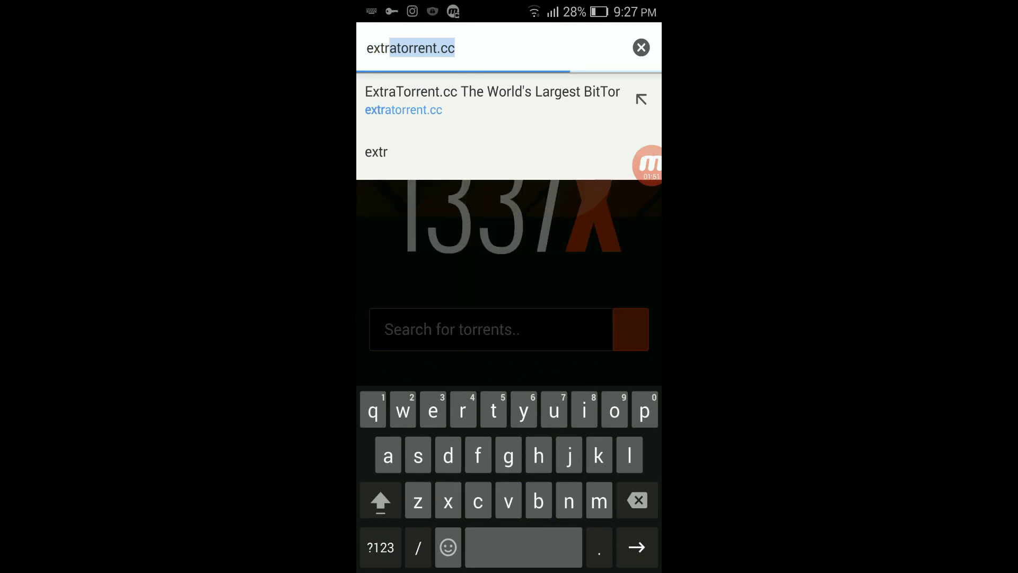
key("Return")
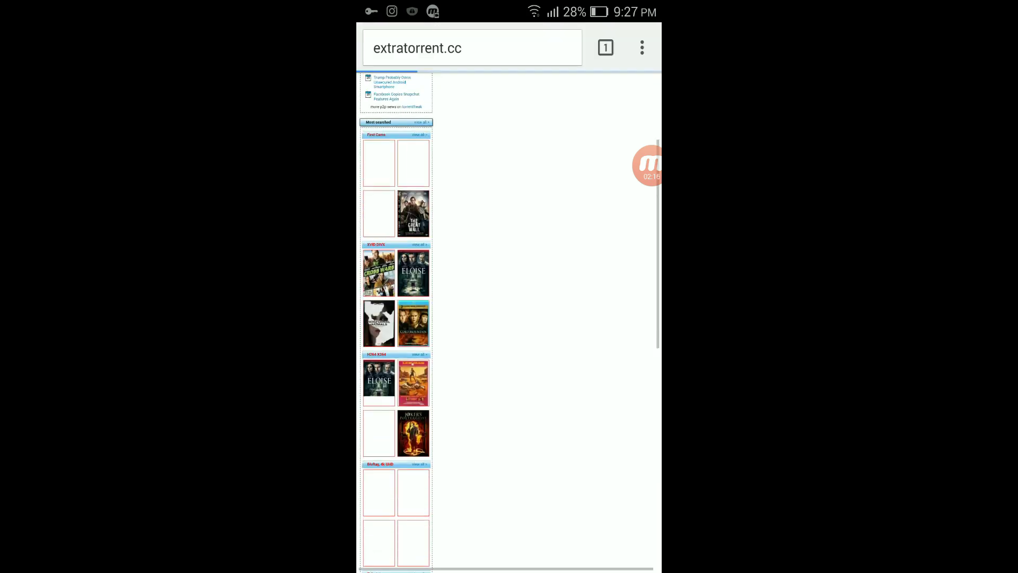
scroll(509, 318, "up", 5)
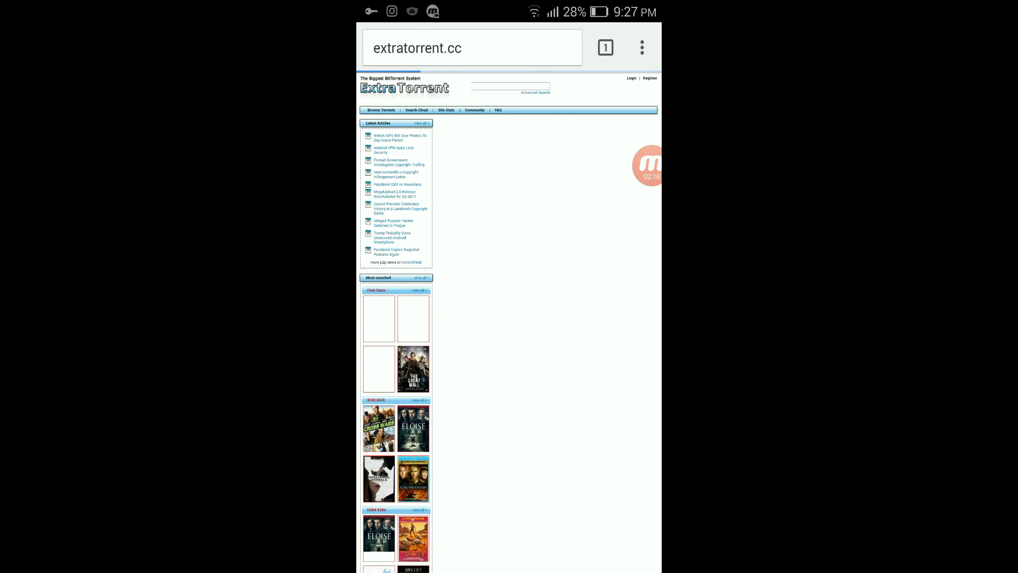
scroll(509, 318, "down", 2)
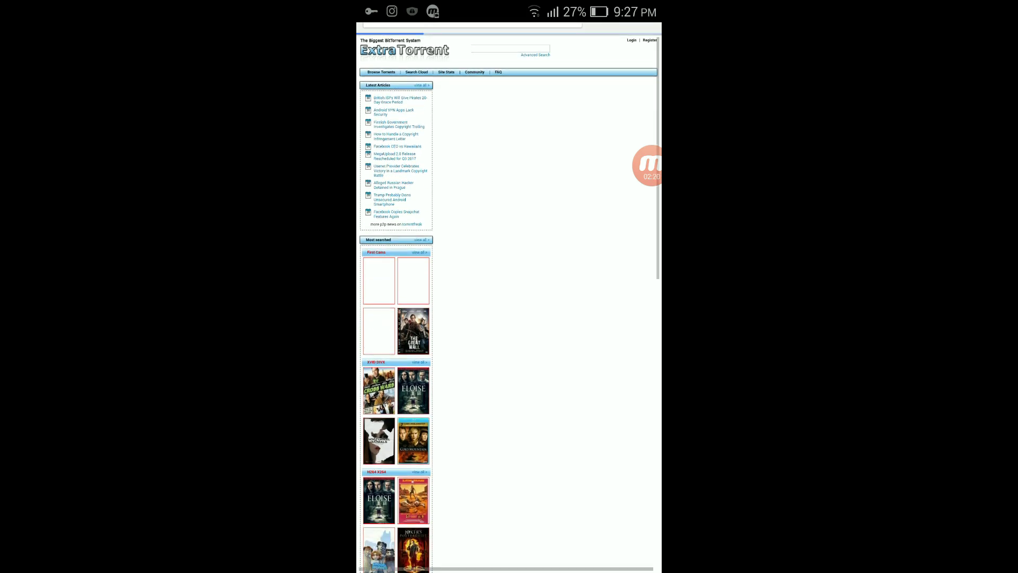
scroll(509, 318, "up", 2)
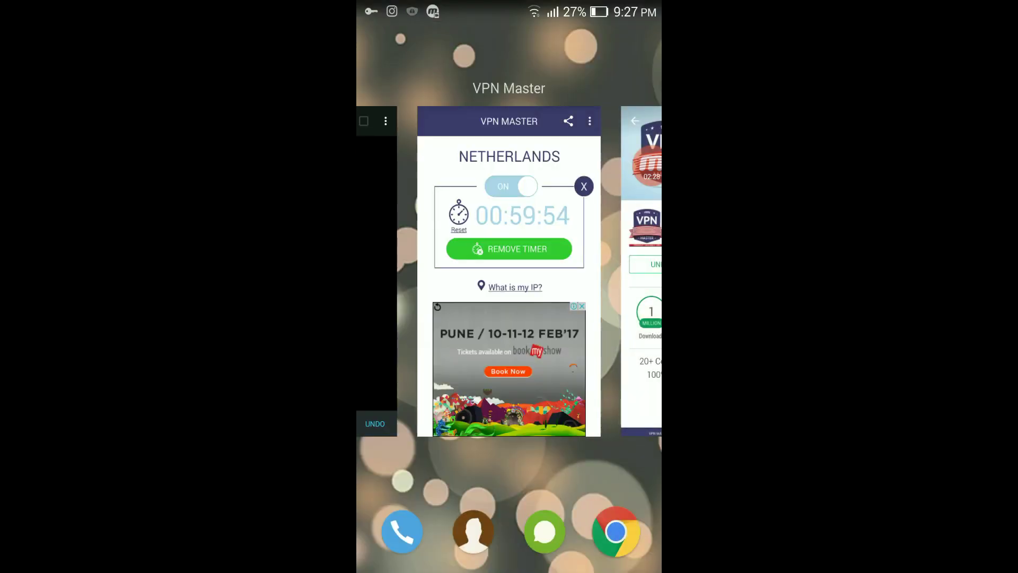
- Reopen VPN Master from Recents to confirm the Netherlands connection is on, then go home
mouse_move(573, 319)
left_mouse_down()
mouse_move(413, 319)
mouse_move(621, 319)
left_mouse_up()
left_click(509, 238)
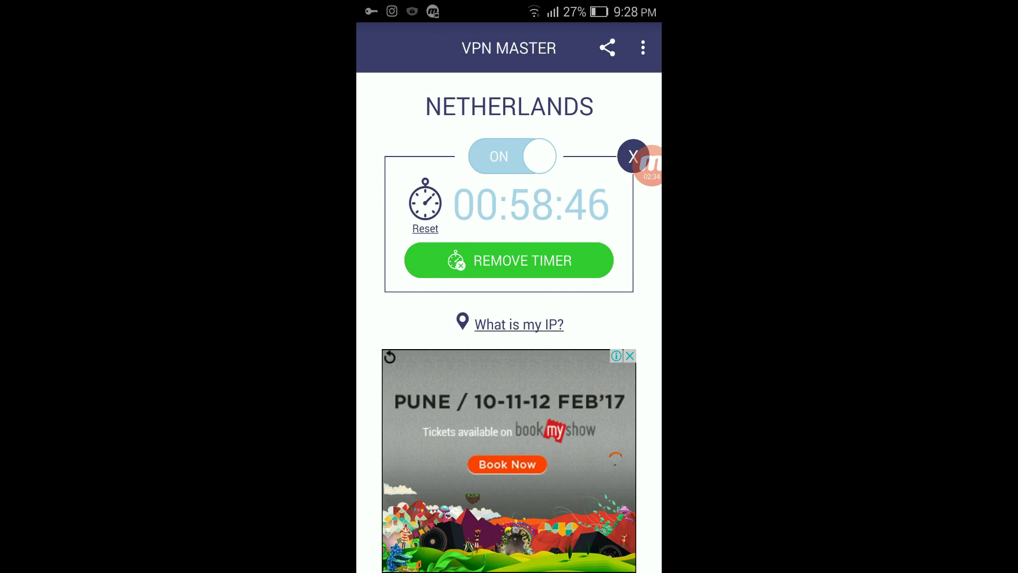
key("alt+Tab")
left_click_drag(573, 319, 414, 319)
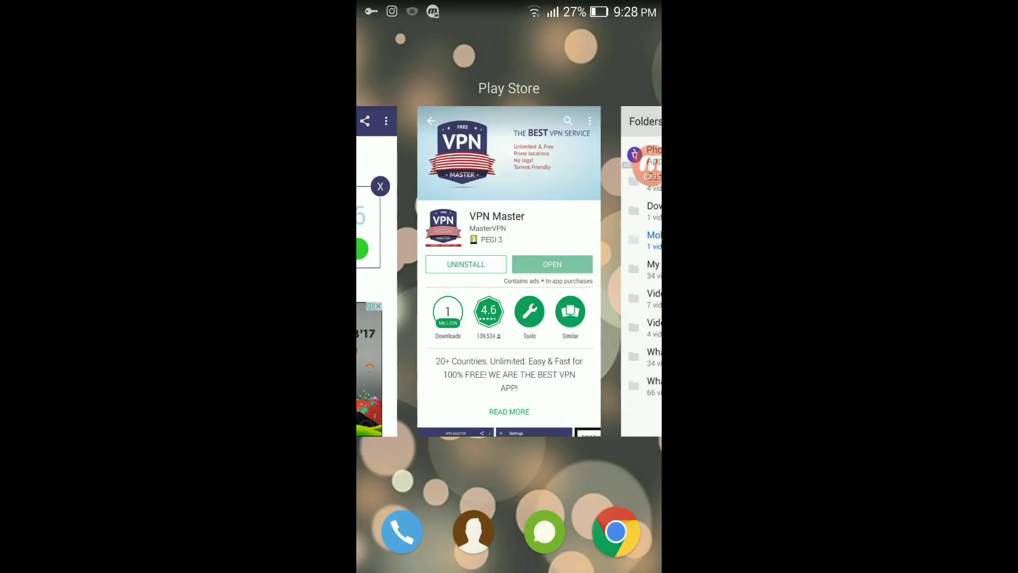
key("Escape")
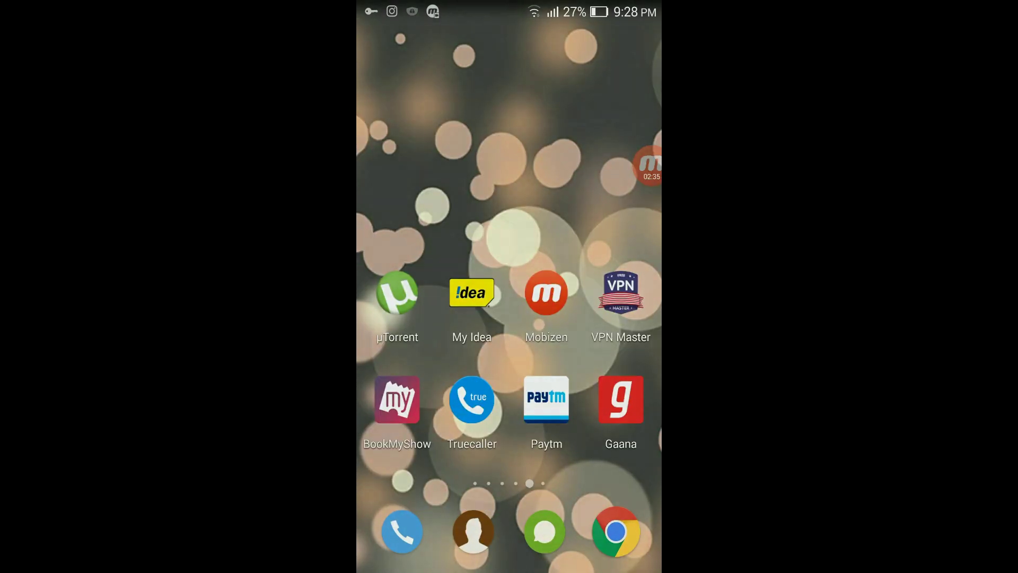